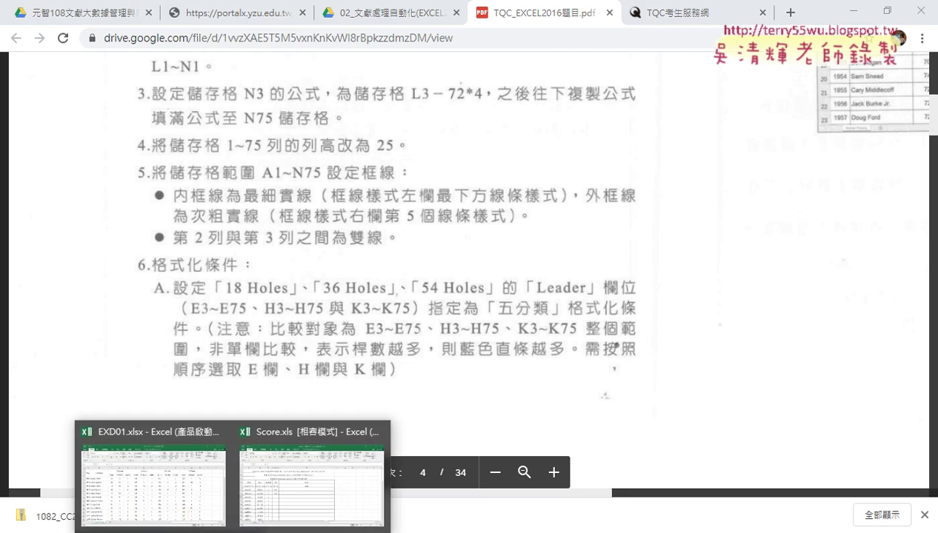
# Step: Bring the EXD01.xlsx workbook in Excel to the front and select cell A1
pyautogui.click(195, 490)
pyautogui.click(42, 172)
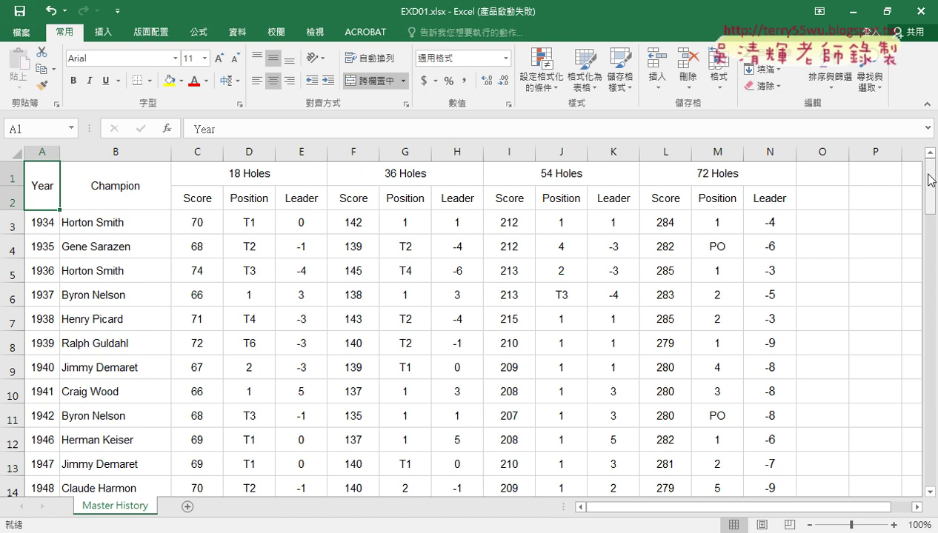
# Step: Select the Master History table range from A1 to N75
pyautogui.moveTo(929, 181)
pyautogui.mouseDown()
pyautogui.moveTo(932, 451)
pyautogui.moveTo(930, 156)
pyautogui.mouseUp()
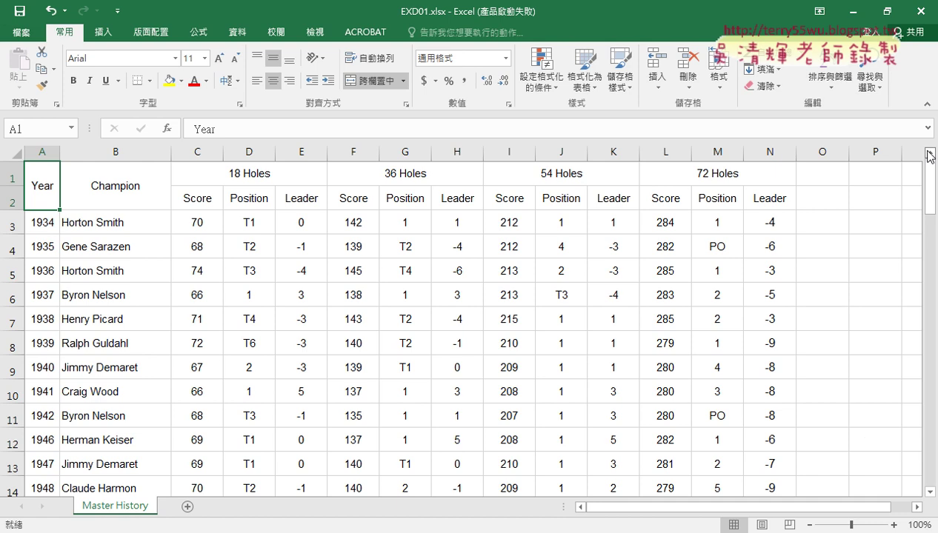
pyautogui.hotkey('shift', 'Right')
pyautogui.hotkey('shift', 'Right')
pyautogui.hotkey('shift', 'Right')
pyautogui.hotkey('shift', 'Right')
pyautogui.hotkey('shift', 'Right')
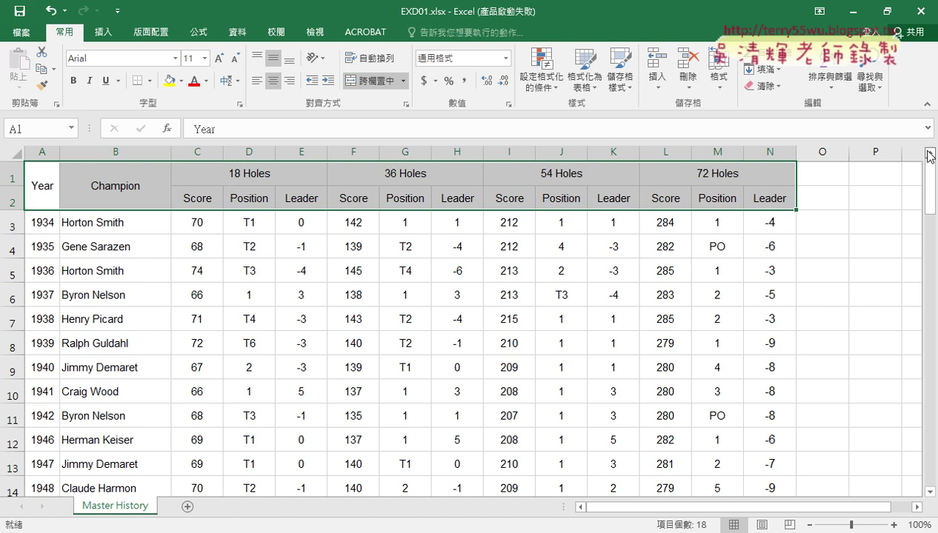
pyautogui.hotkey('shift', 'Down')
pyautogui.hotkey('ctrl', 'shift', 'Down')
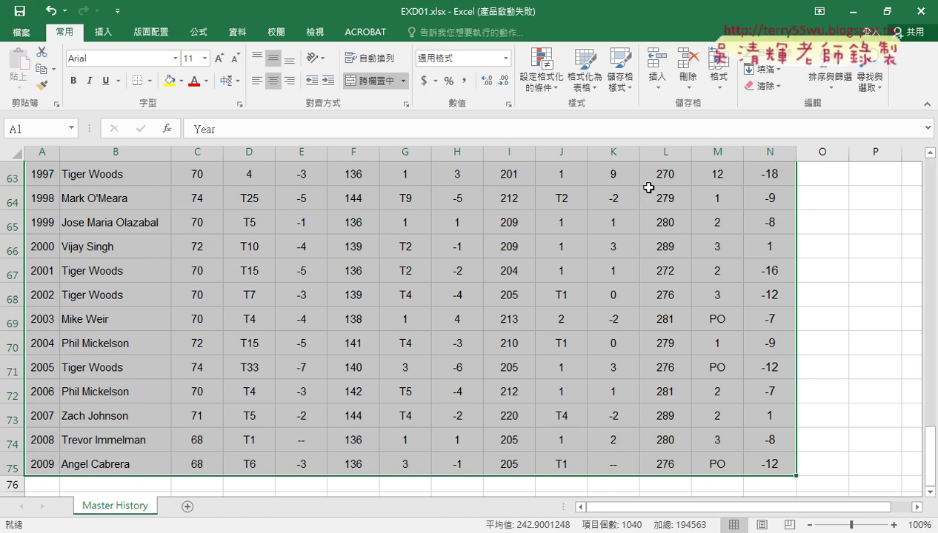
pyautogui.moveTo(922, 452); pyautogui.dragTo(936, 173)
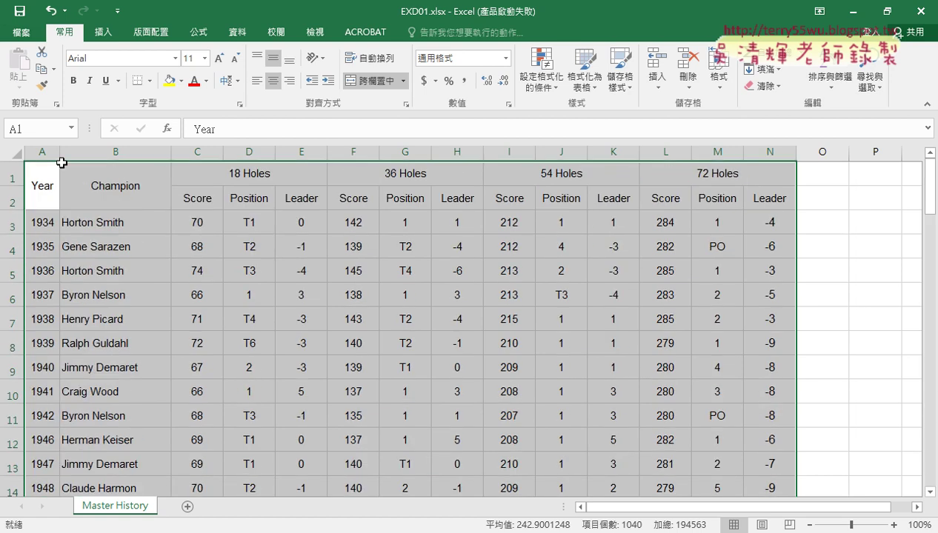
pyautogui.click(37, 175)
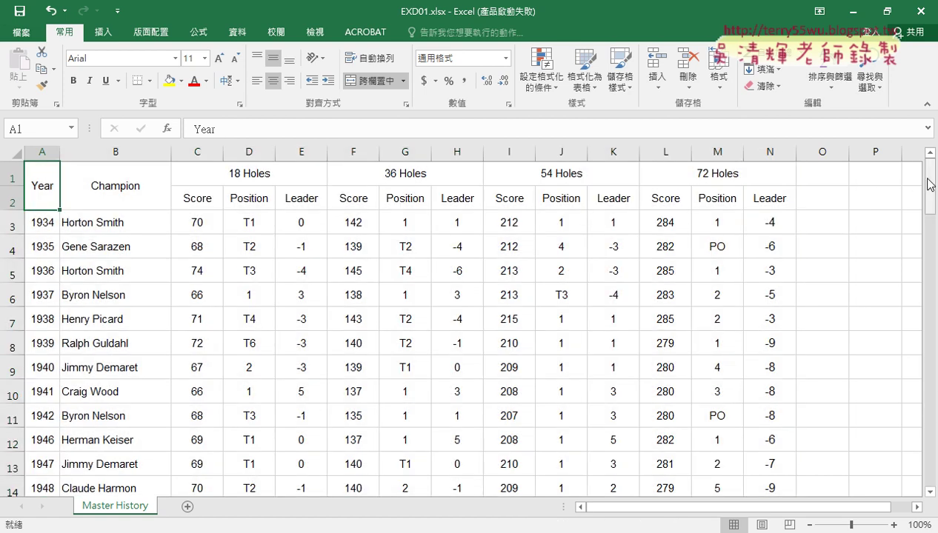
pyautogui.moveTo(929, 181); pyautogui.dragTo(929, 452)
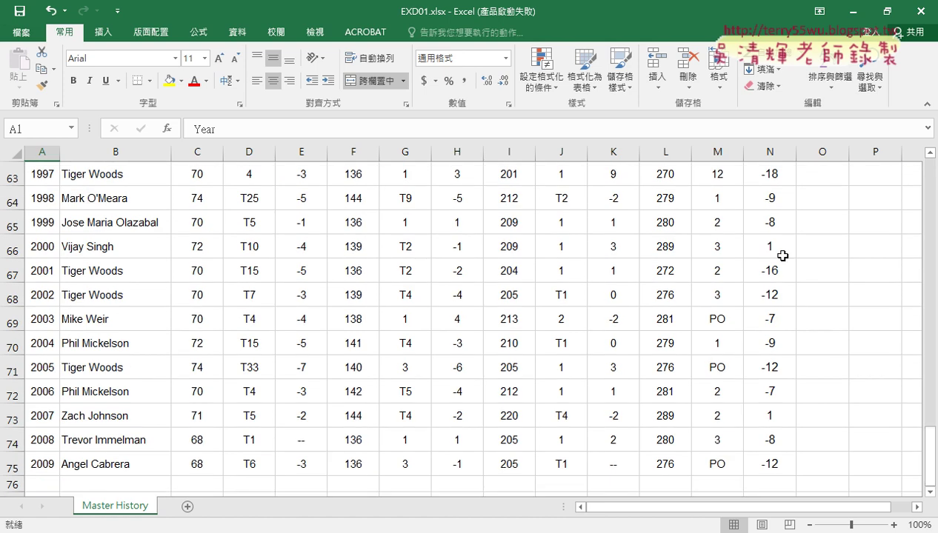
pyautogui.keyDown('shift'); pyautogui.click(773, 463); pyautogui.keyUp('shift')
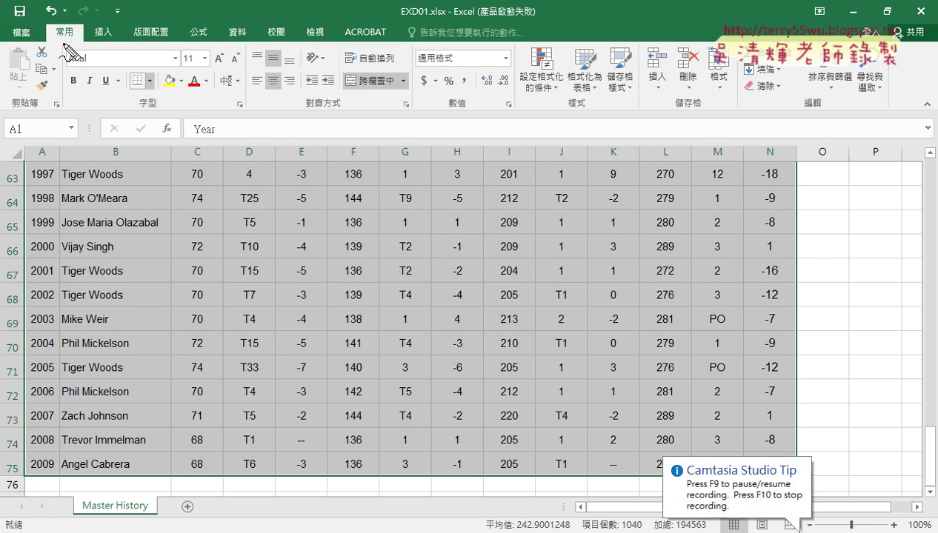
# Step: Open Format Cells on the Border tab through Borders > More Borders for A1:N75
pyautogui.moveTo(85, 21); pyautogui.dragTo(80, 17)
pyautogui.moveTo(123, 97); pyautogui.dragTo(172, 95)
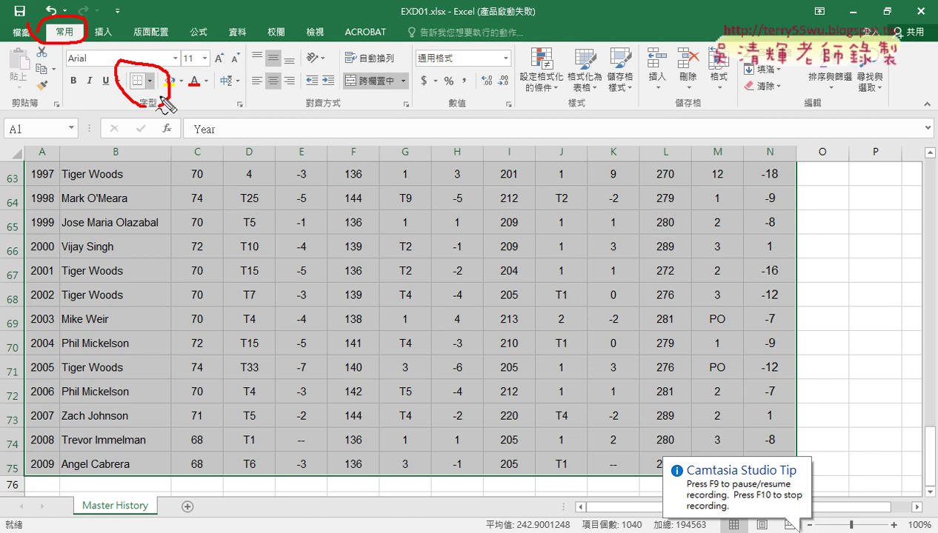
pyautogui.press('Escape')
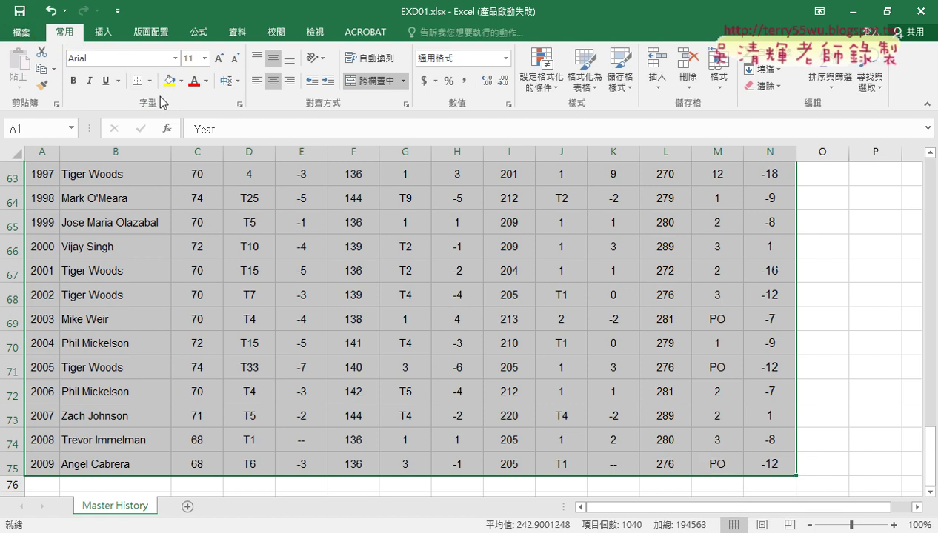
pyautogui.click(149, 81)
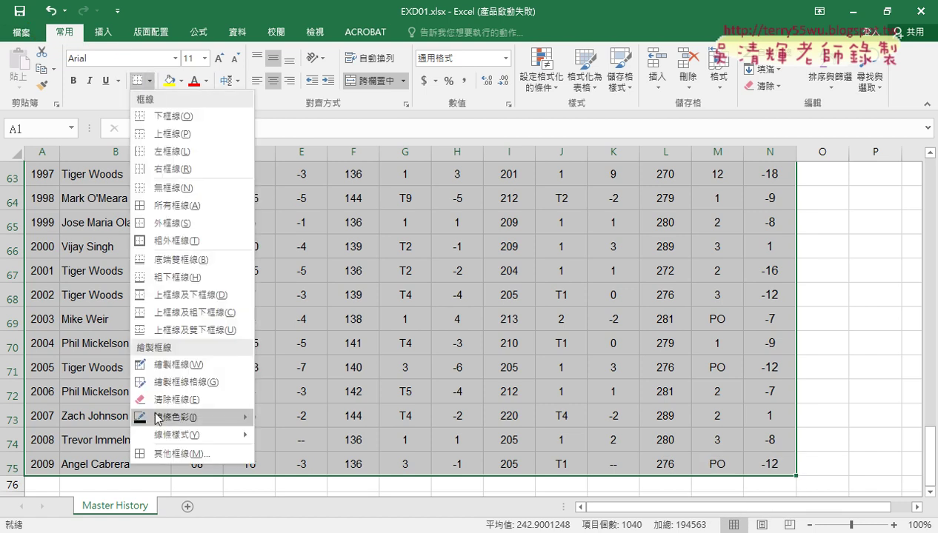
pyautogui.click(157, 452)
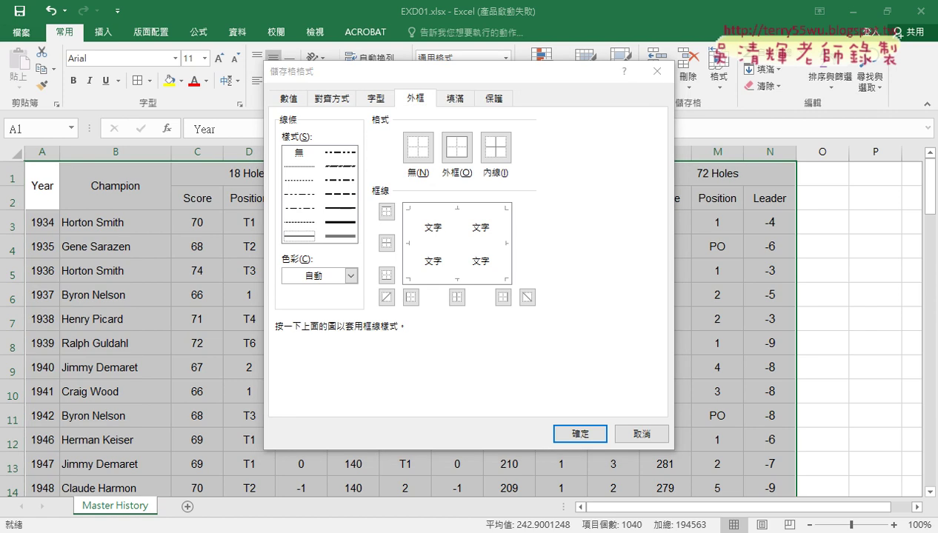
# Step: Give A1:N75 thin solid inside borders and a medium solid outline, then confirm
pyautogui.hotkey('alt', 'Tab')
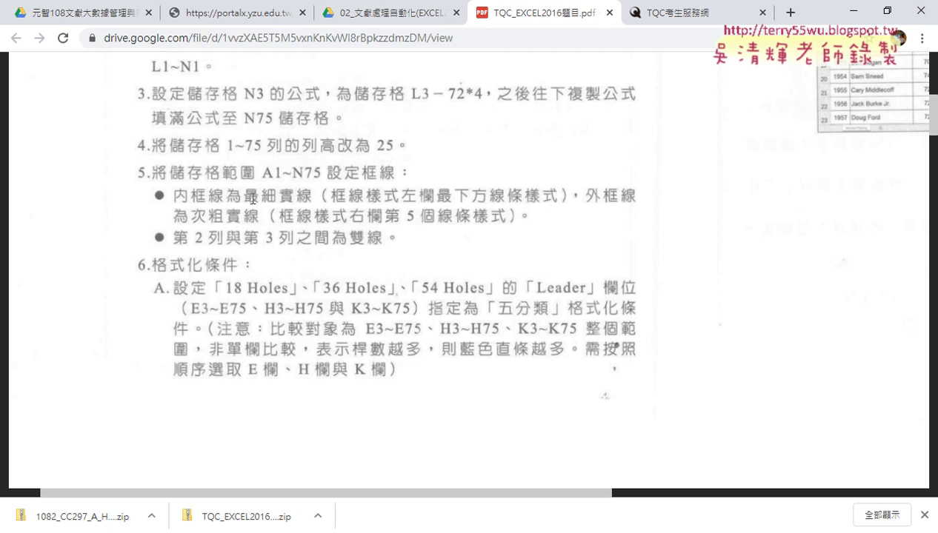
pyautogui.click(853, 11)
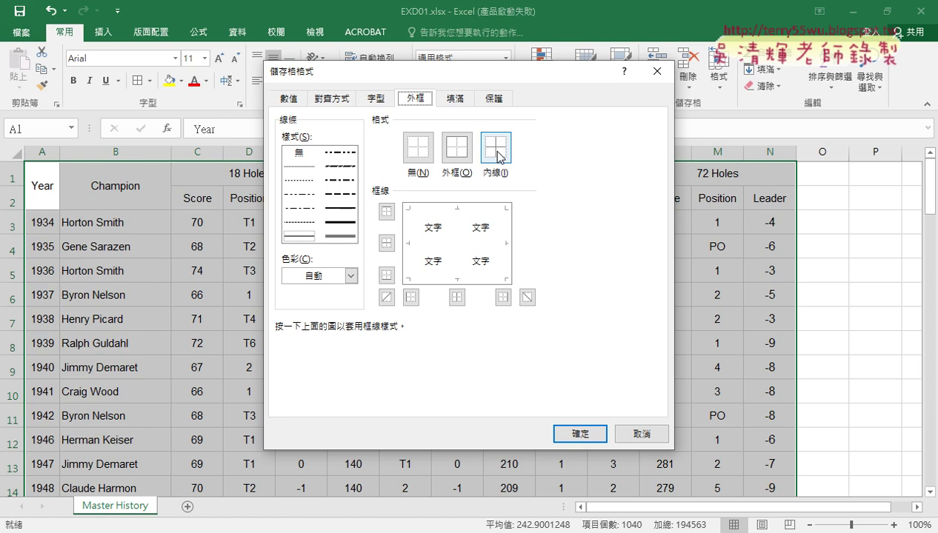
pyautogui.click(299, 237)
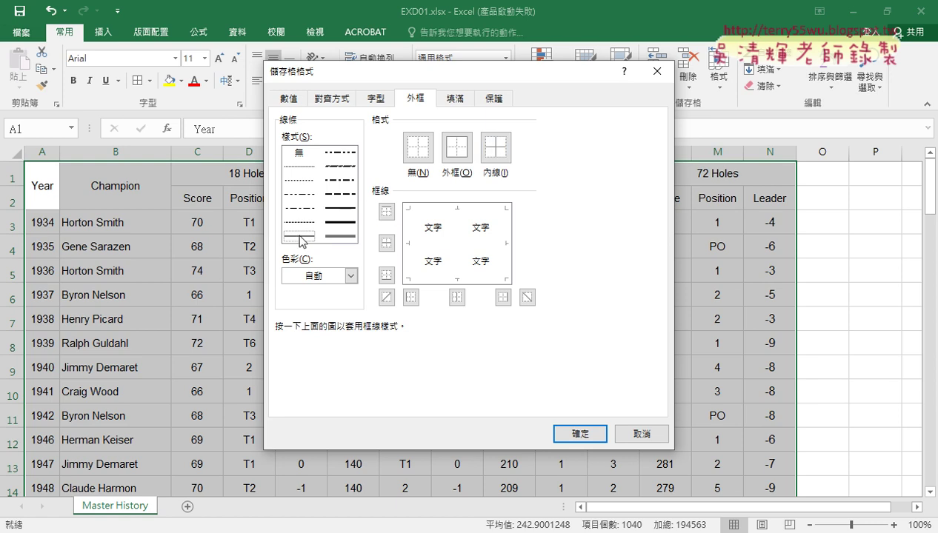
pyautogui.click(496, 153)
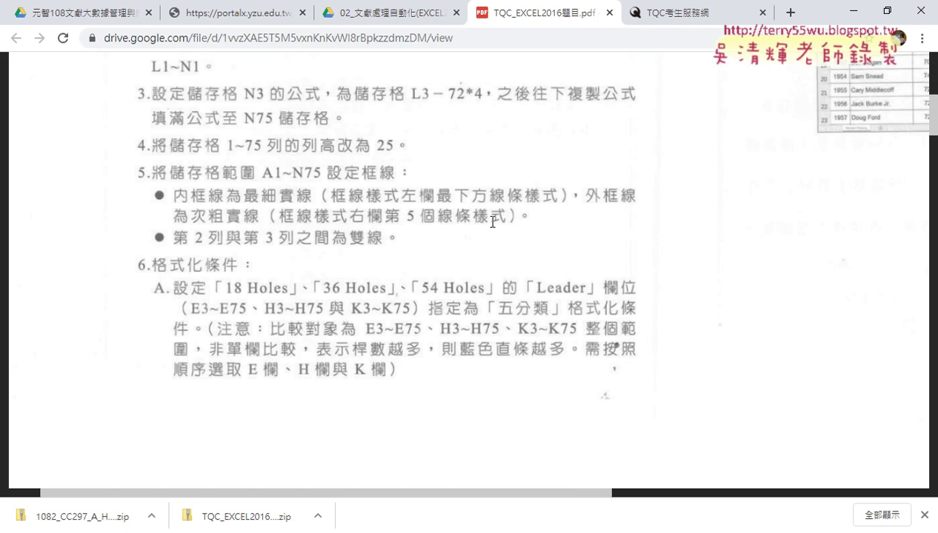
pyautogui.click(852, 11)
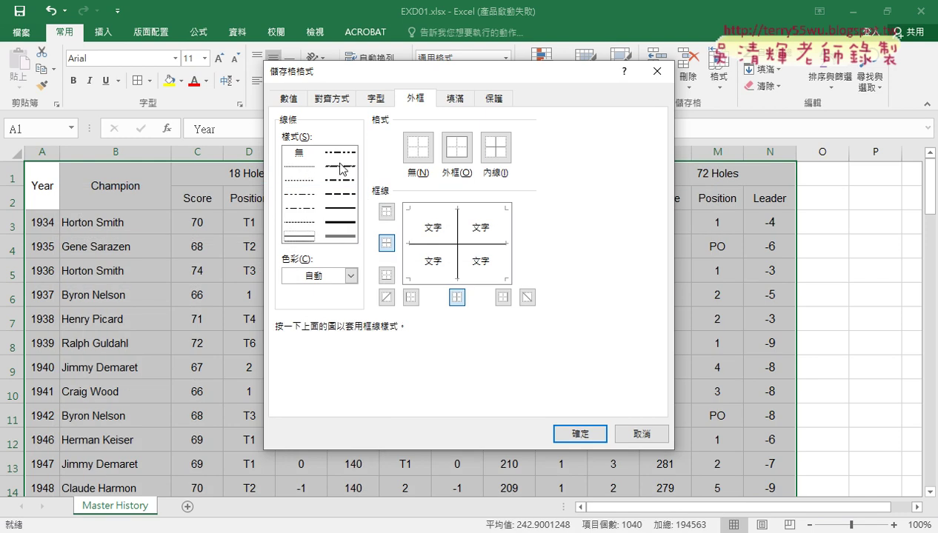
pyautogui.click(341, 209)
pyautogui.click(465, 154)
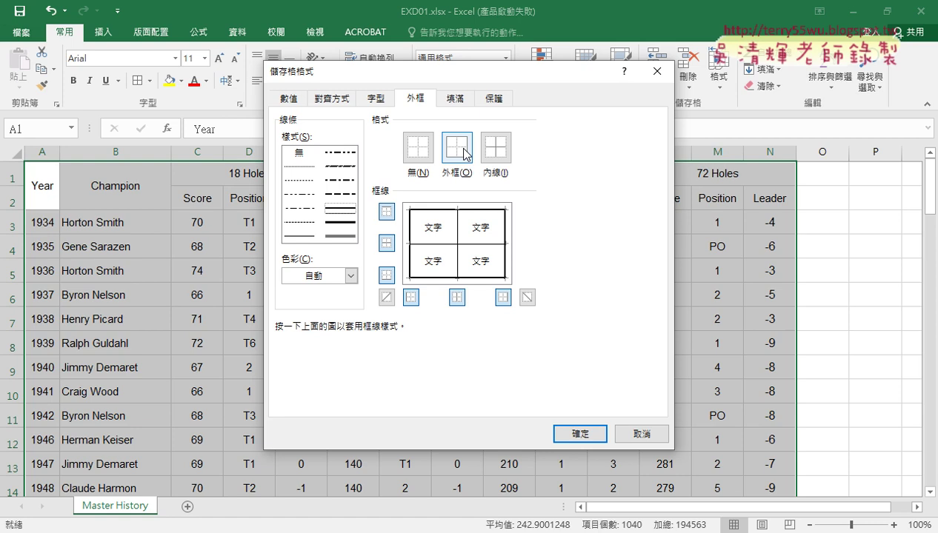
pyautogui.click(569, 432)
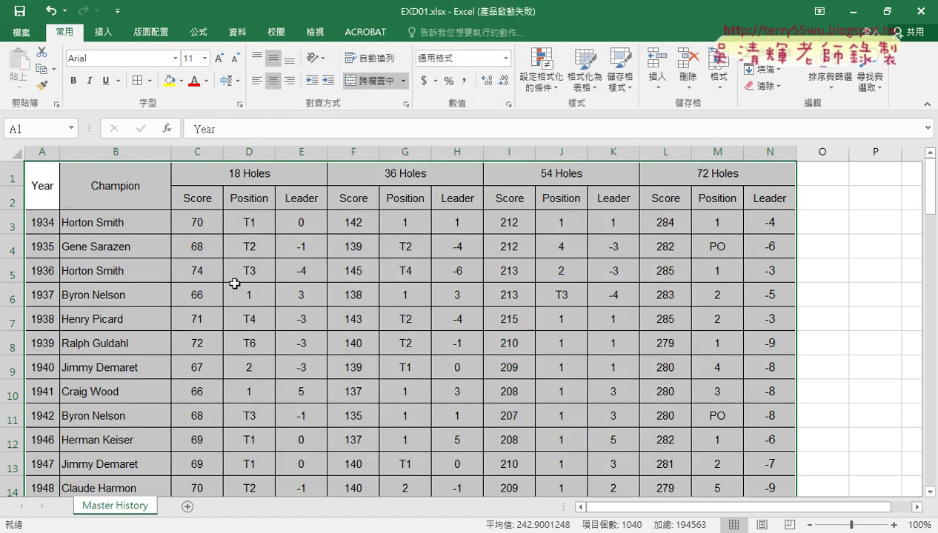
pyautogui.click(266, 288)
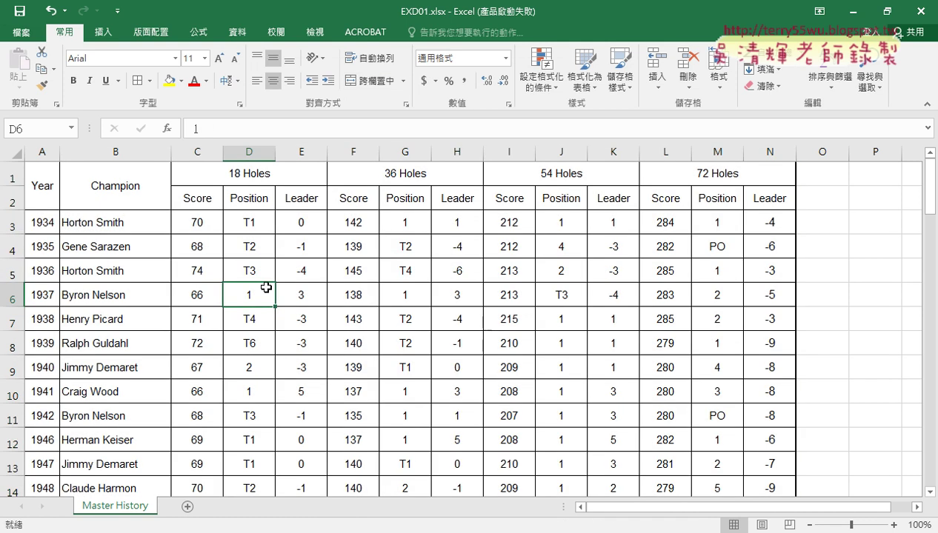
pyautogui.click(29, 37)
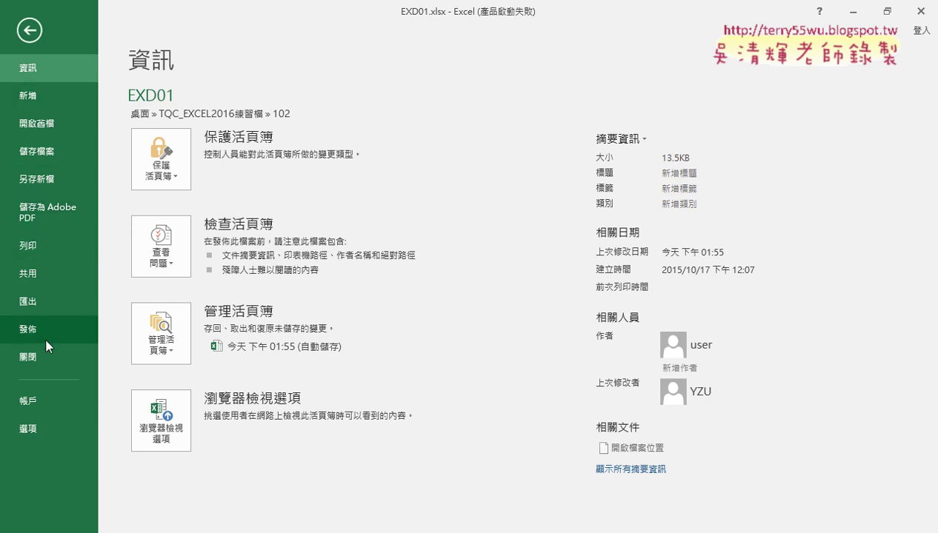
pyautogui.click(66, 246)
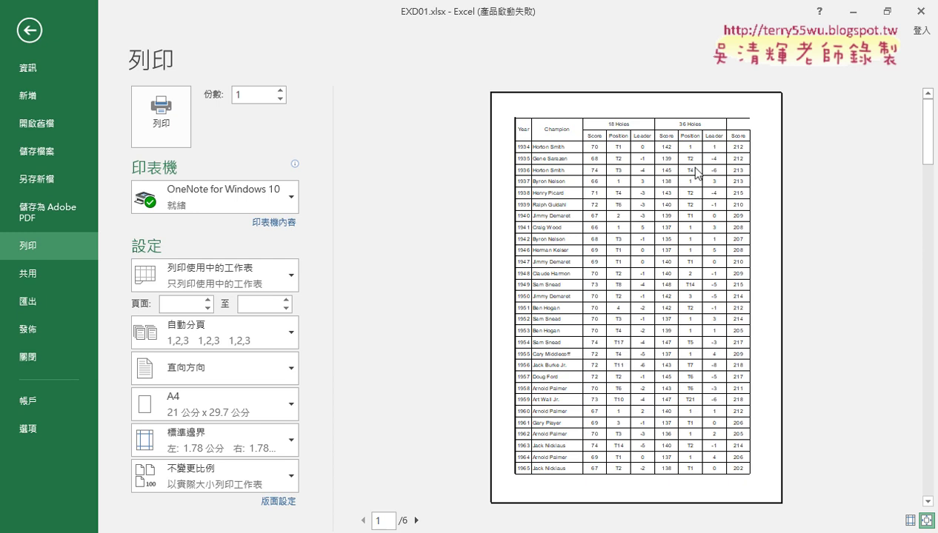
pyautogui.click(29, 30)
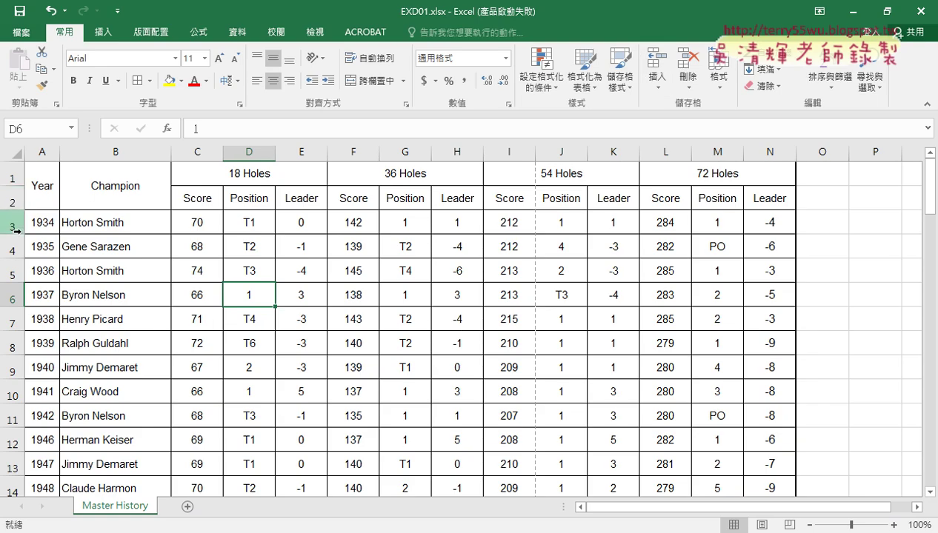
# Step: Select header range A1:N2, leaving the Borders list without choosing a preset
pyautogui.click(15, 231)
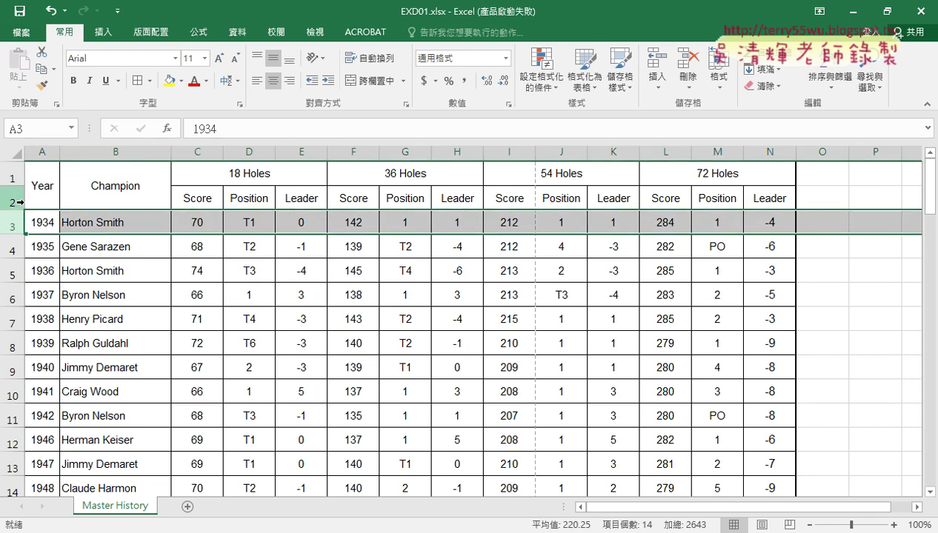
pyautogui.click(151, 81)
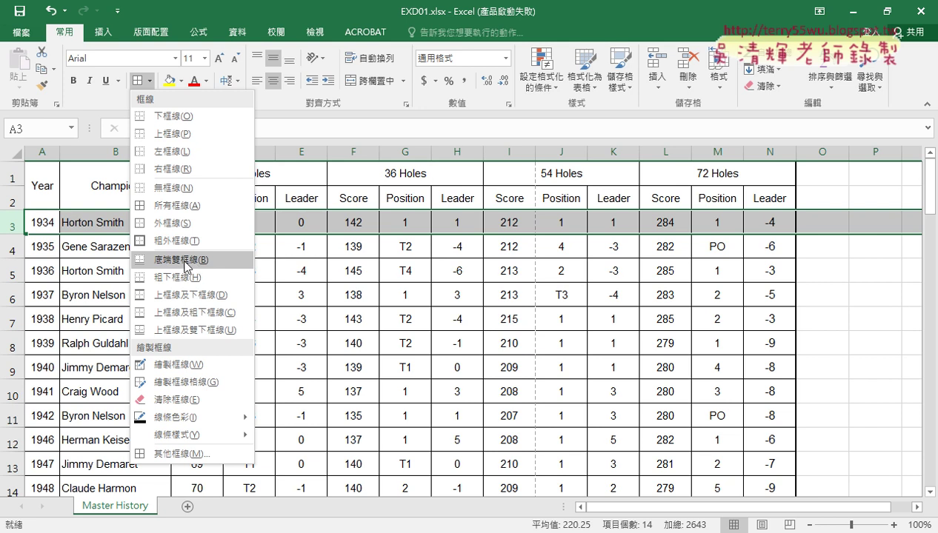
pyautogui.click(57, 236)
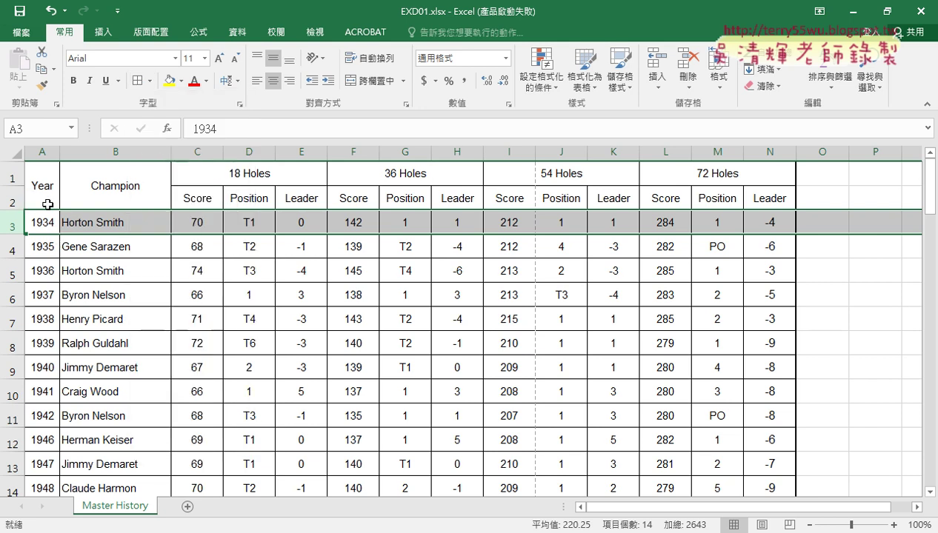
pyautogui.moveTo(47, 204); pyautogui.dragTo(716, 201)
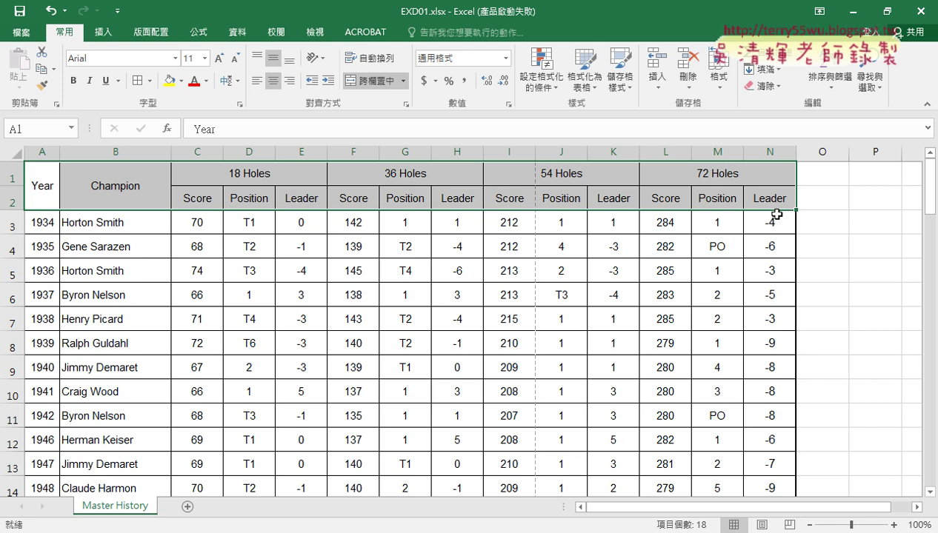
# Step: Apply a Bottom Double Border under header rows A1:N2
pyautogui.click(33, 173)
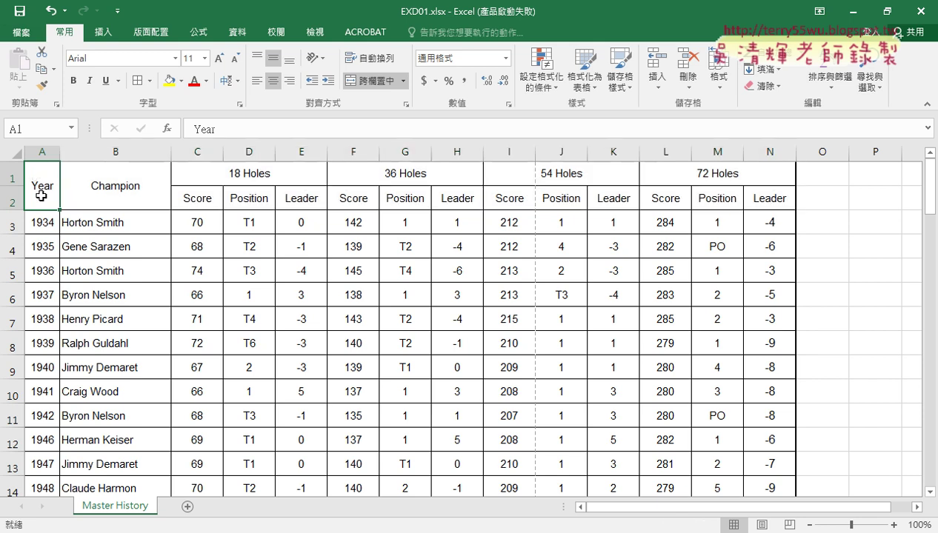
pyautogui.moveTo(41, 196); pyautogui.dragTo(771, 198)
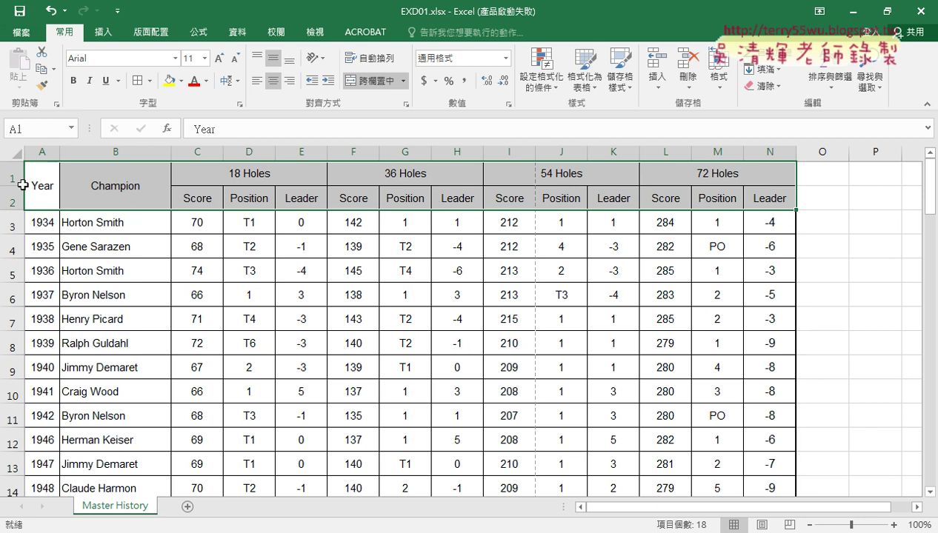
pyautogui.click(151, 82)
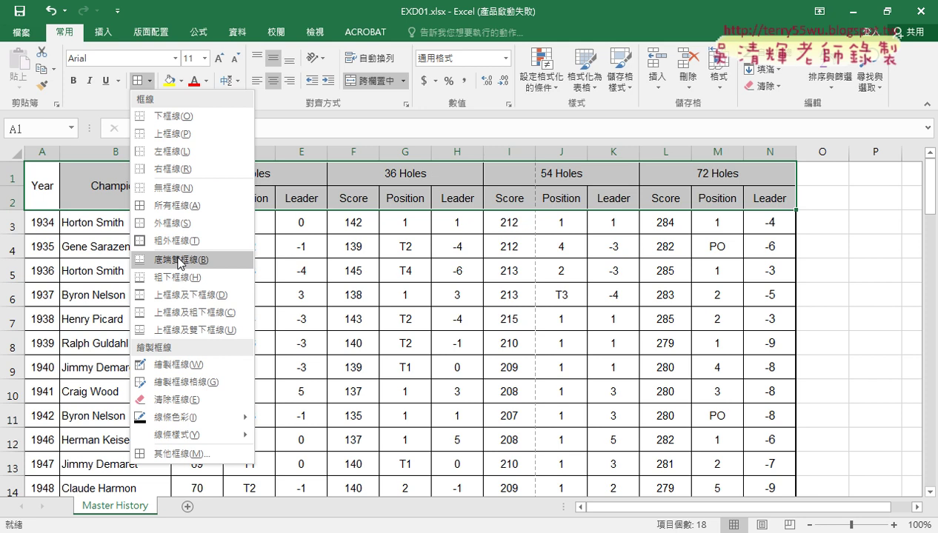
pyautogui.moveTo(222, 276)
pyautogui.mouseDown()
pyautogui.moveTo(127, 261)
pyautogui.moveTo(214, 276)
pyautogui.mouseUp()
pyautogui.click(210, 265)
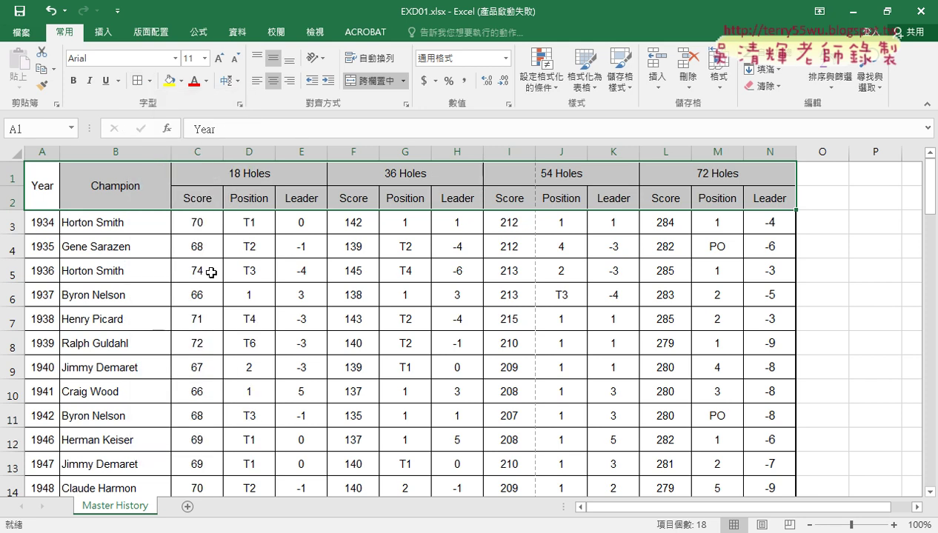
pyautogui.click(150, 80)
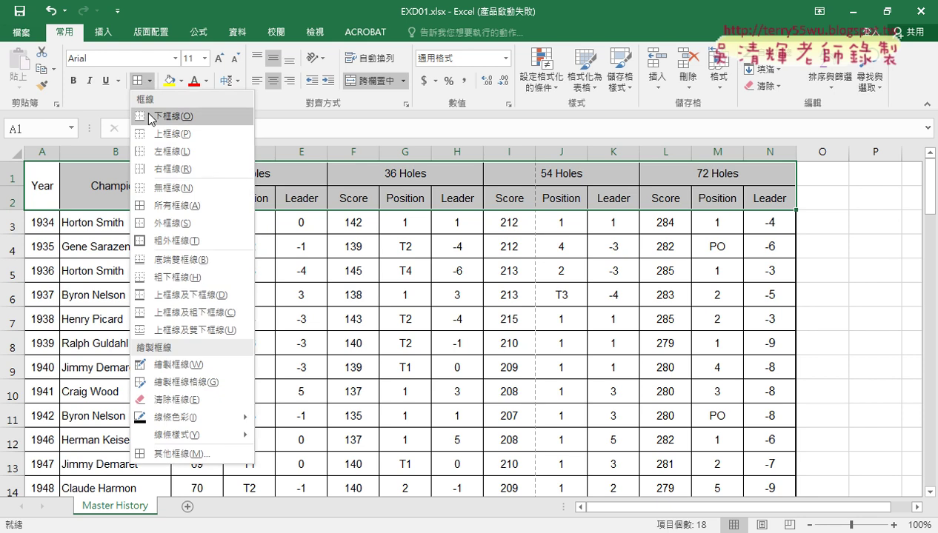
pyautogui.click(185, 260)
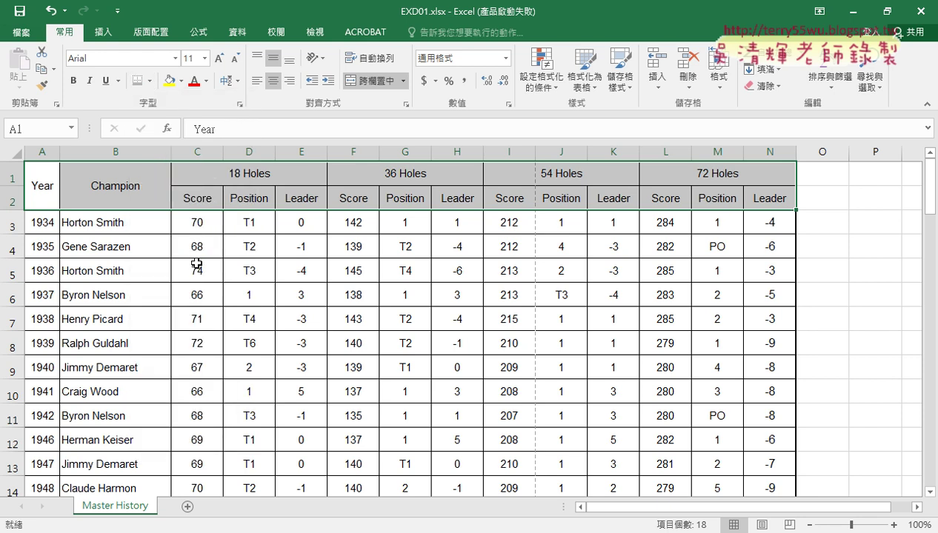
pyautogui.click(214, 274)
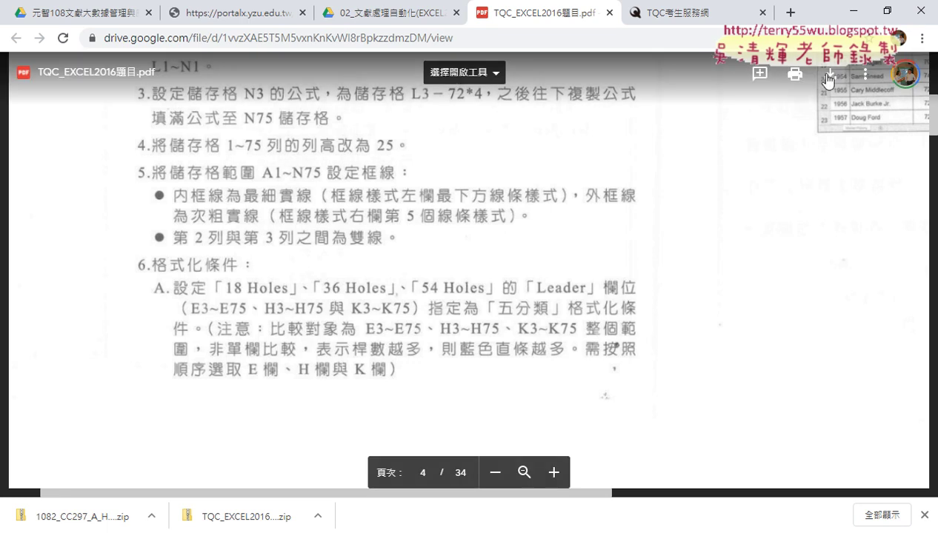
# Step: Reread step 6's Leader-column requirement in the PDF and return to the Excel sheet at C3
pyautogui.click(854, 10)
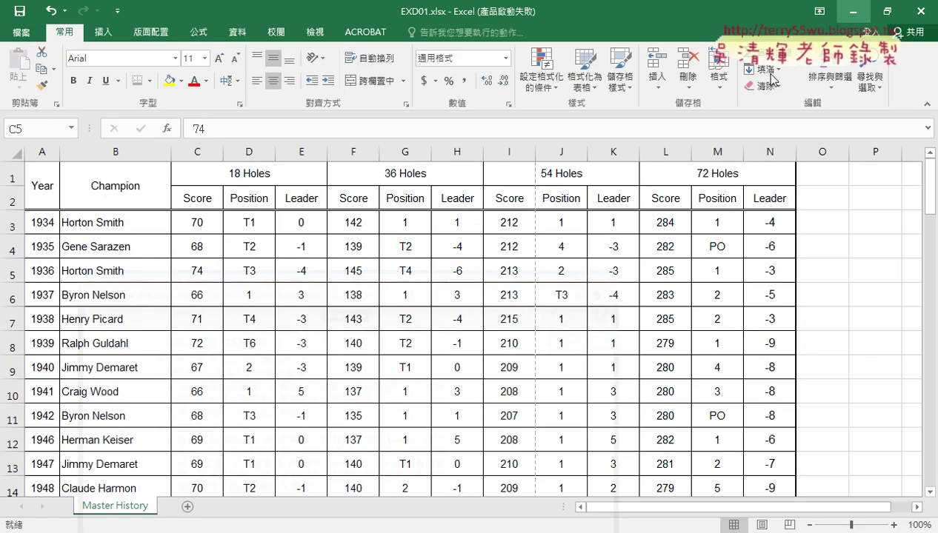
pyautogui.click(189, 223)
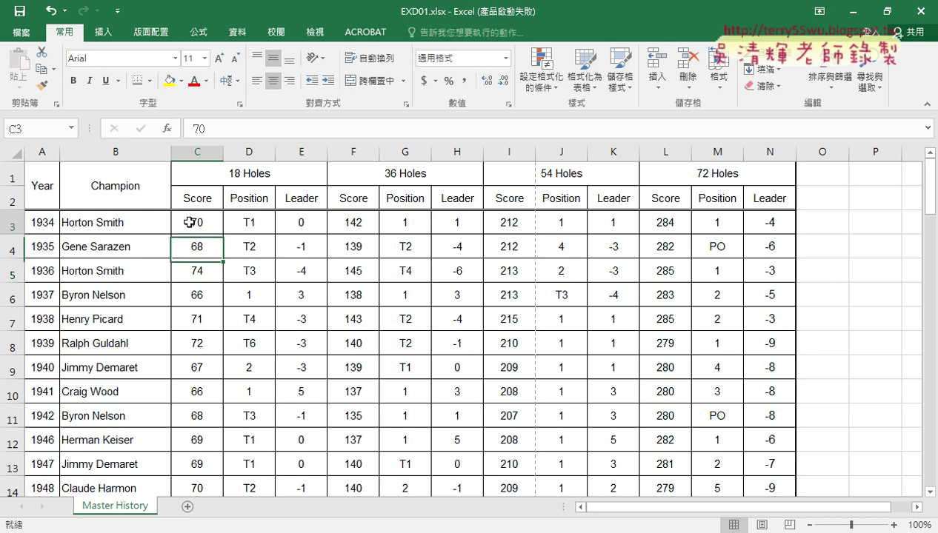
pyautogui.hotkey('alt', 'Tab')
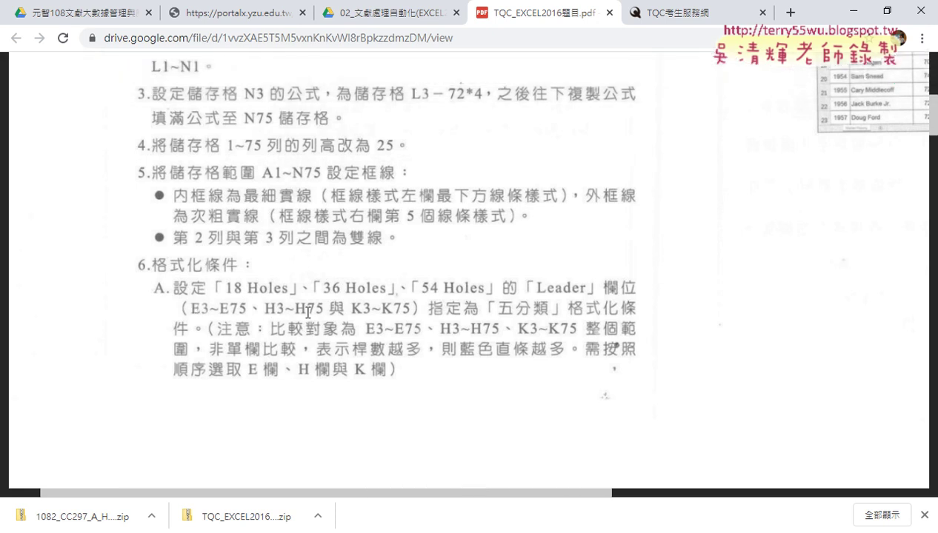
pyautogui.click(853, 16)
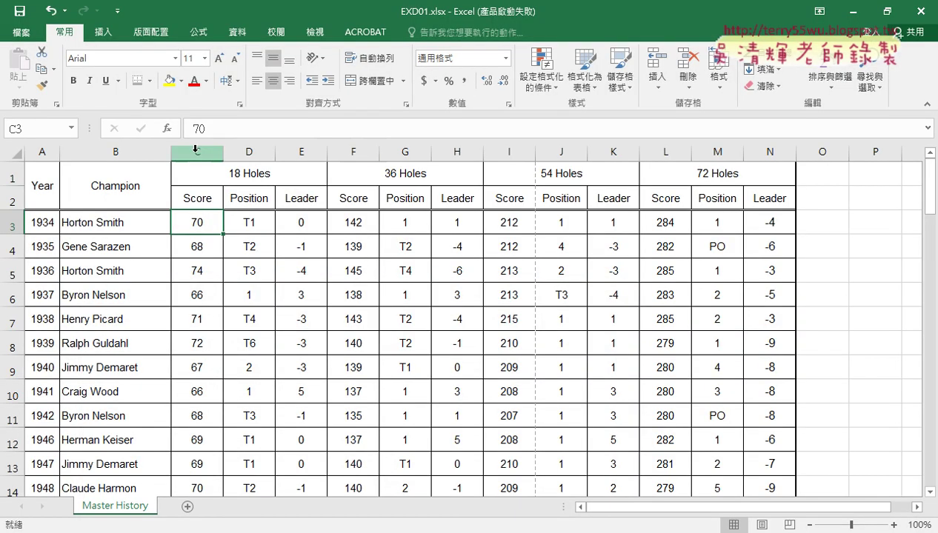
# Step: Select the Leader range E3:E75
pyautogui.click(310, 222)
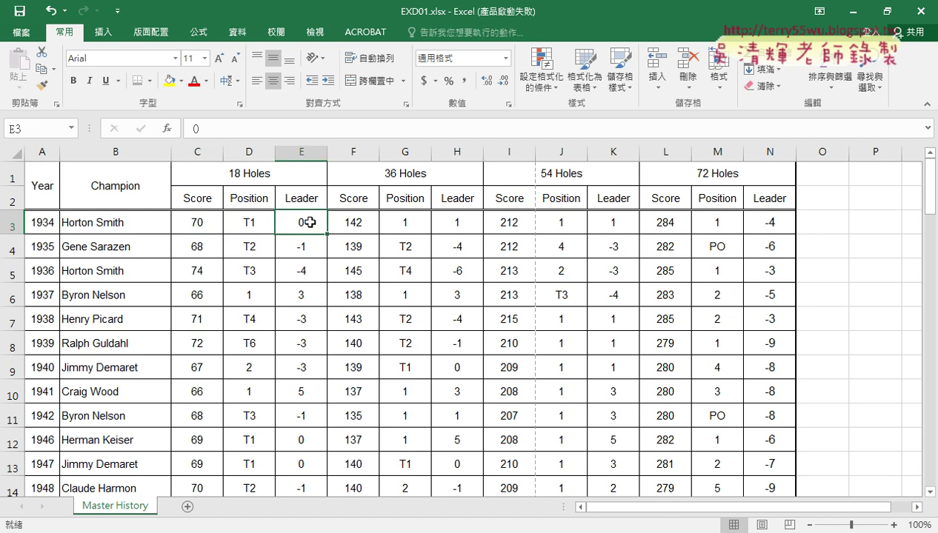
pyautogui.moveTo(310, 223); pyautogui.dragTo(304, 233)
pyautogui.hotkey('ctrl', 'shift', 'Down')
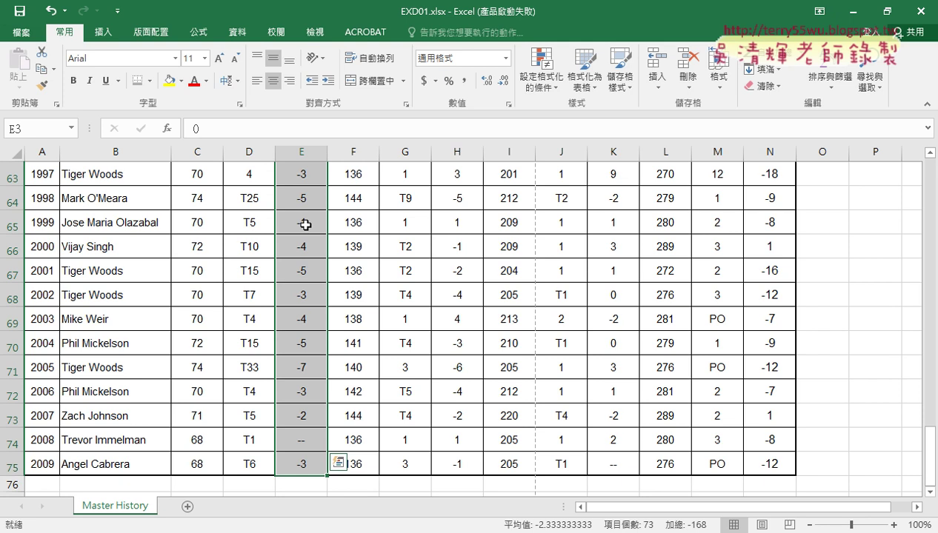
pyautogui.scroll(2, 461, 268)
pyautogui.scroll(14, 461, 268)
pyautogui.scroll(5, 461, 269)
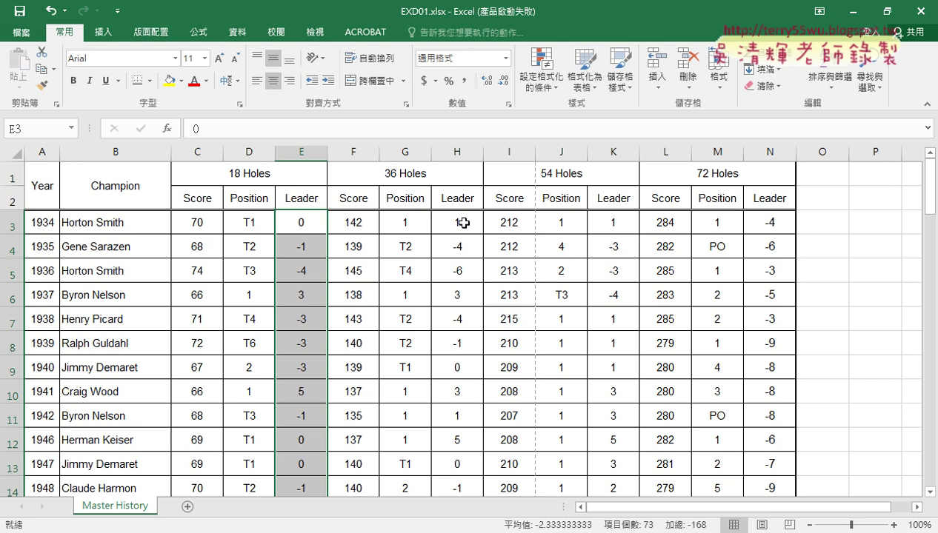
# Step: Add H3:H75 and K3:K75 to the selection and open Conditional Formatting
pyautogui.keyDown('ctrl'); pyautogui.click(464, 222); pyautogui.keyUp('ctrl')
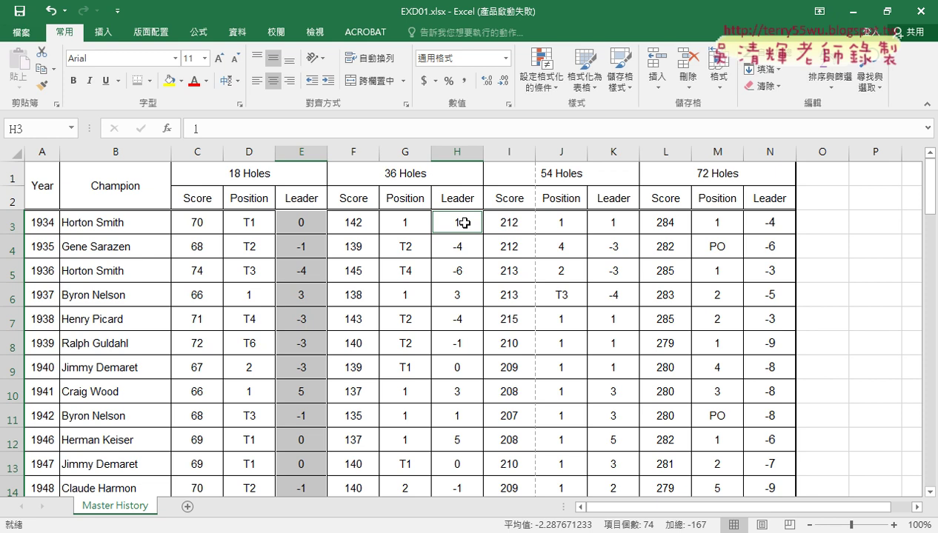
pyautogui.hotkey('ctrl', 'shift', 'Down')
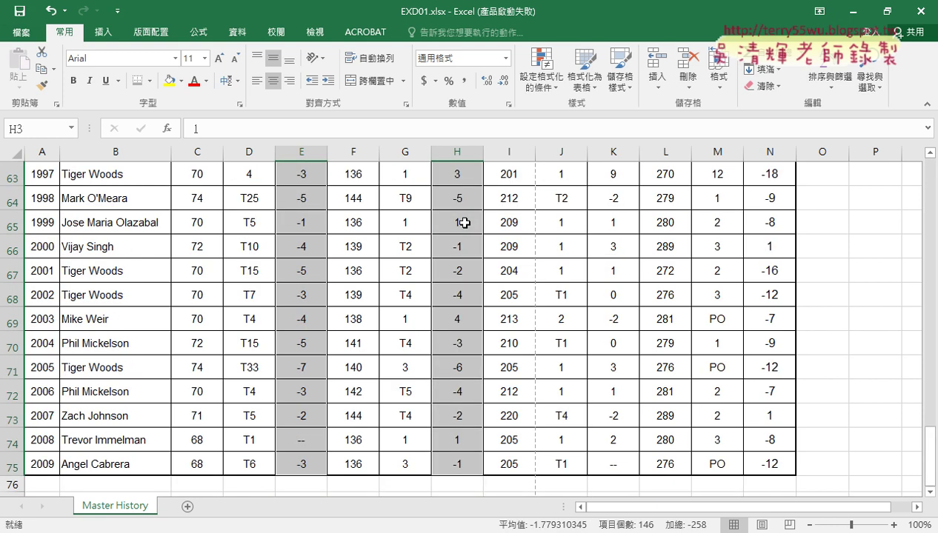
pyautogui.scroll(6, 618, 238)
pyautogui.scroll(5, 617, 238)
pyautogui.scroll(10, 617, 238)
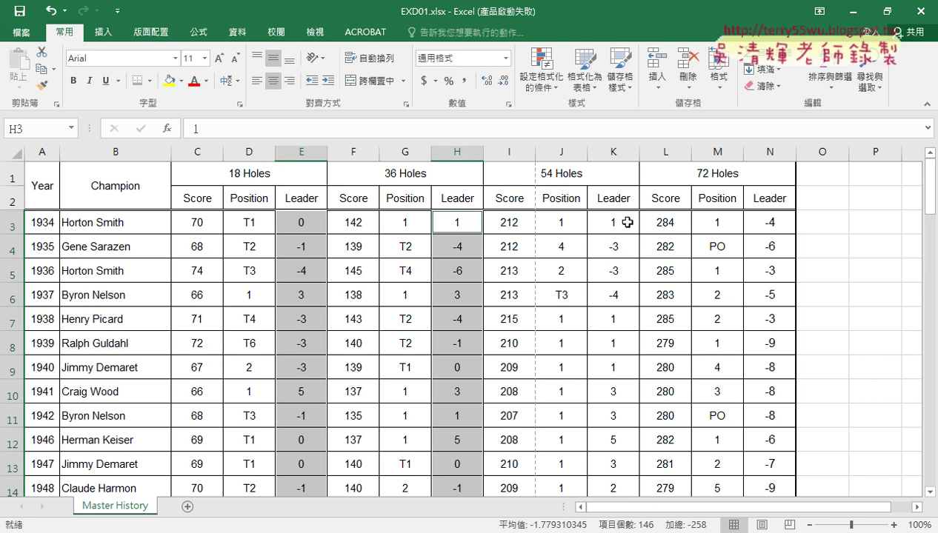
pyautogui.click(628, 223)
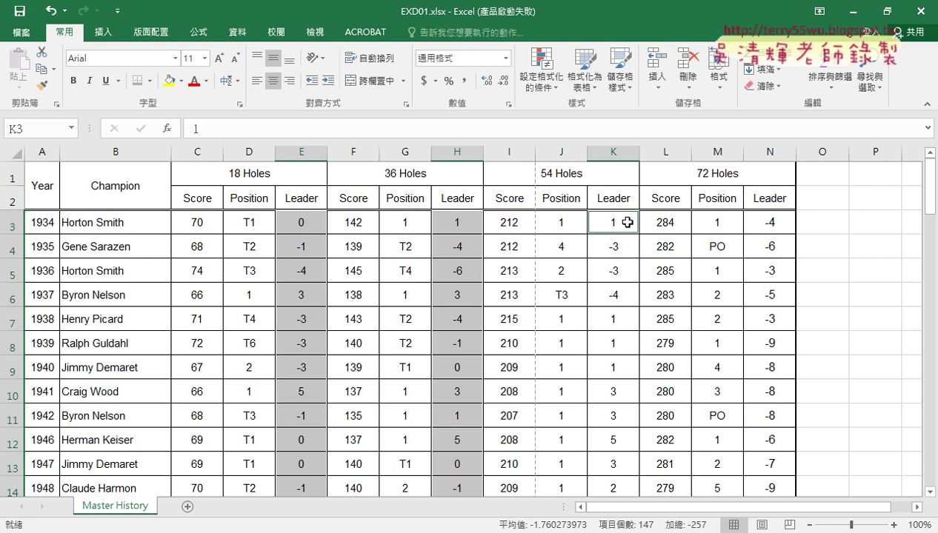
pyautogui.hotkey('ctrl', 'shift', 'Down')
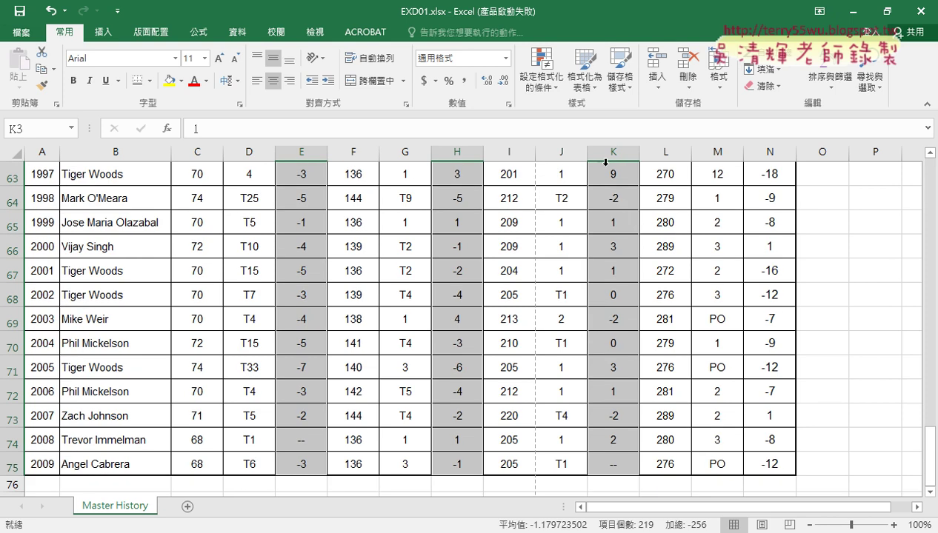
pyautogui.click(549, 89)
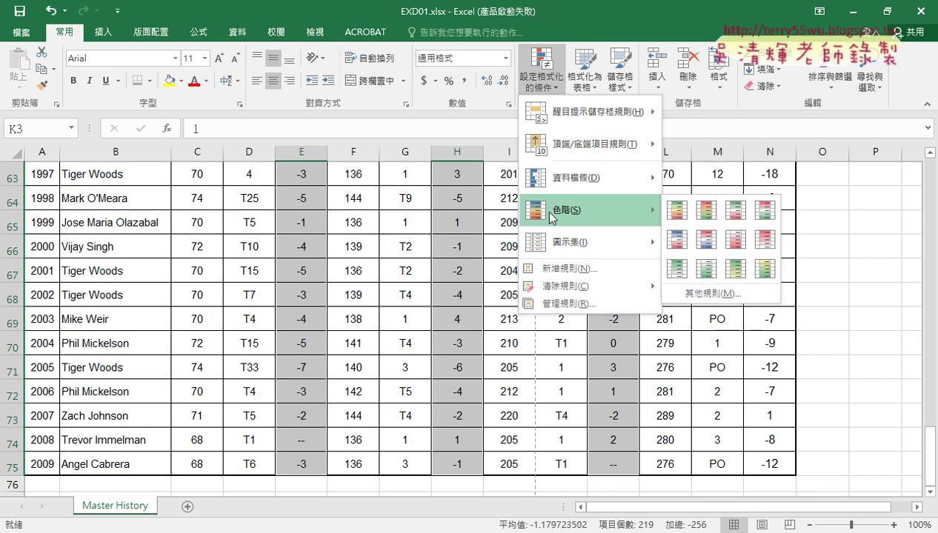
pyautogui.moveTo(585, 243)
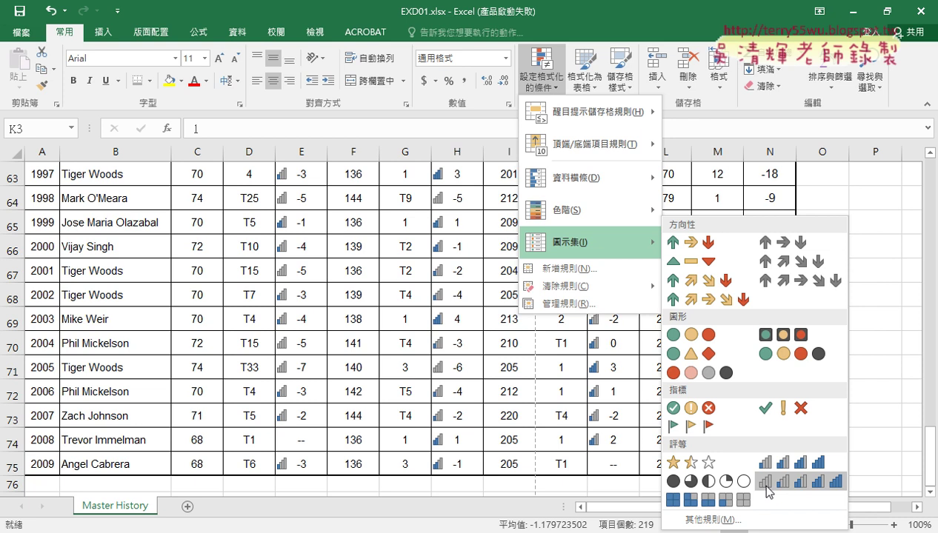
# Step: Apply the Icon Sets > Ratings > 5 Ratings bar set to columns E, H and K
pyautogui.click(779, 486)
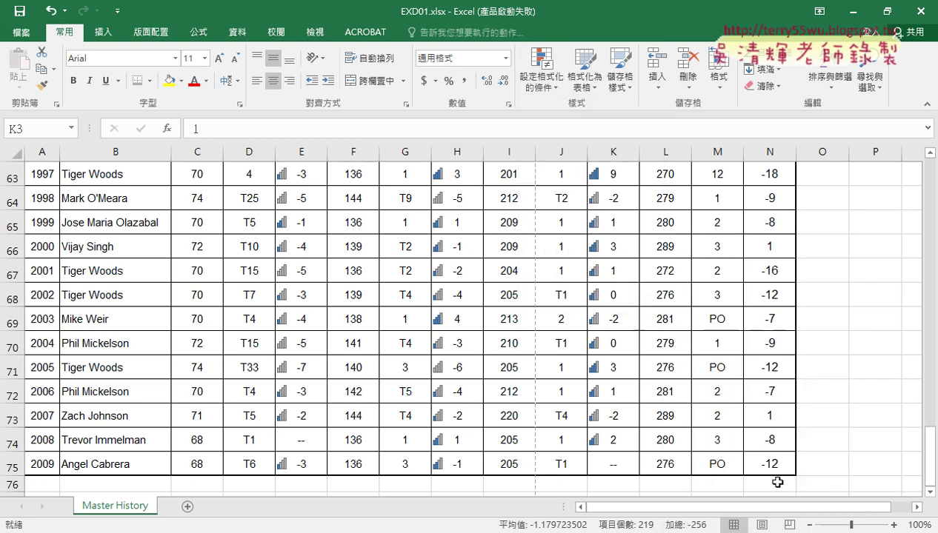
pyautogui.scroll(2, 707, 347)
pyautogui.scroll(3, 709, 348)
pyautogui.scroll(2, 709, 348)
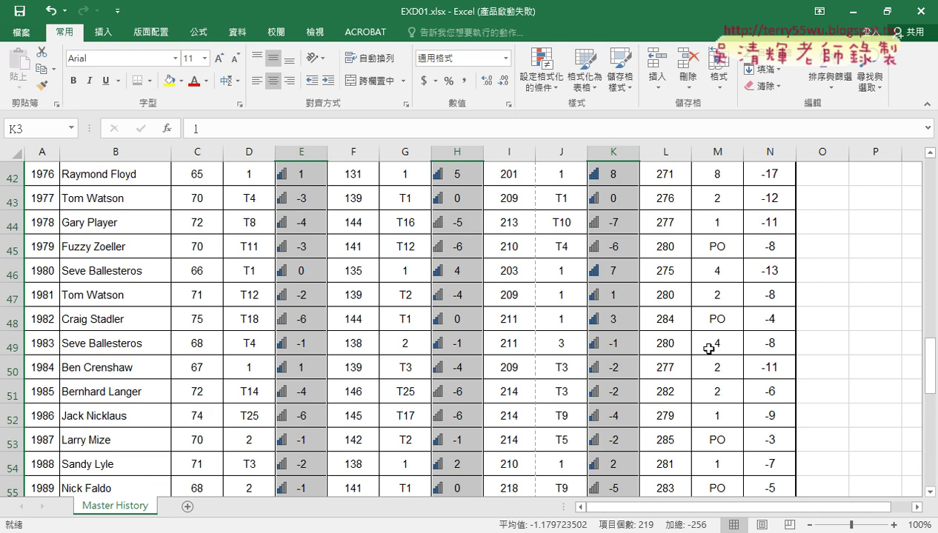
pyautogui.scroll(5, 709, 348)
pyautogui.scroll(3, 709, 348)
pyautogui.scroll(4, 709, 348)
pyautogui.scroll(2, 709, 348)
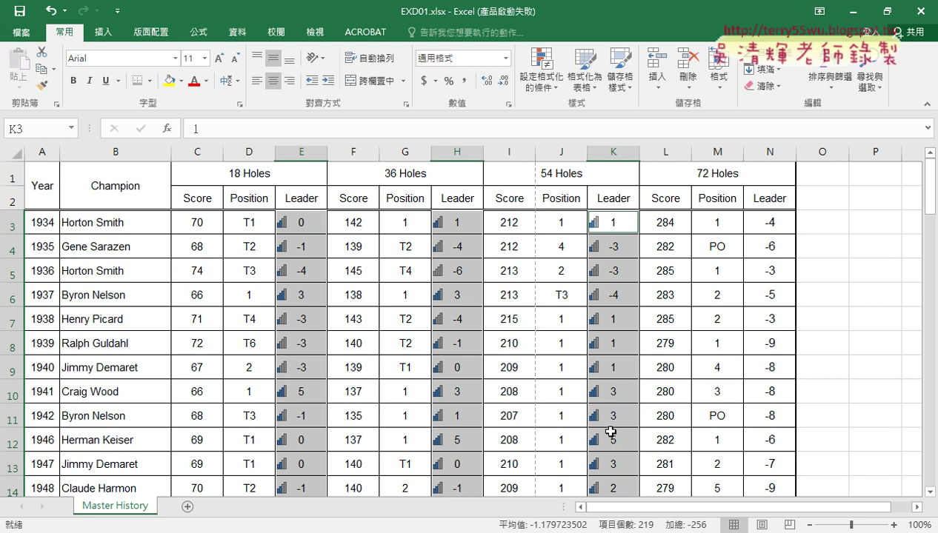
pyautogui.scroll(-2, 602, 420)
pyautogui.scroll(-2, 601, 420)
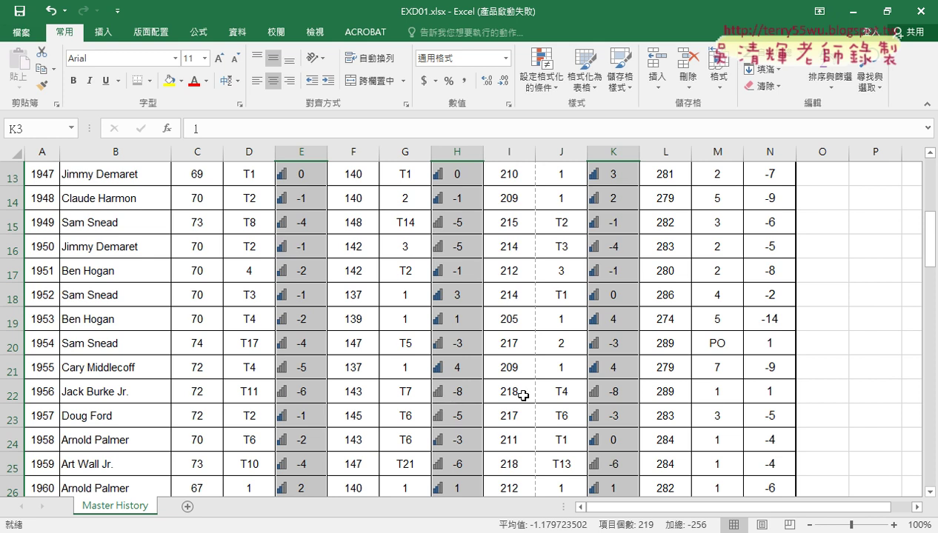
pyautogui.scroll(2, 614, 403)
pyautogui.scroll(2, 613, 403)
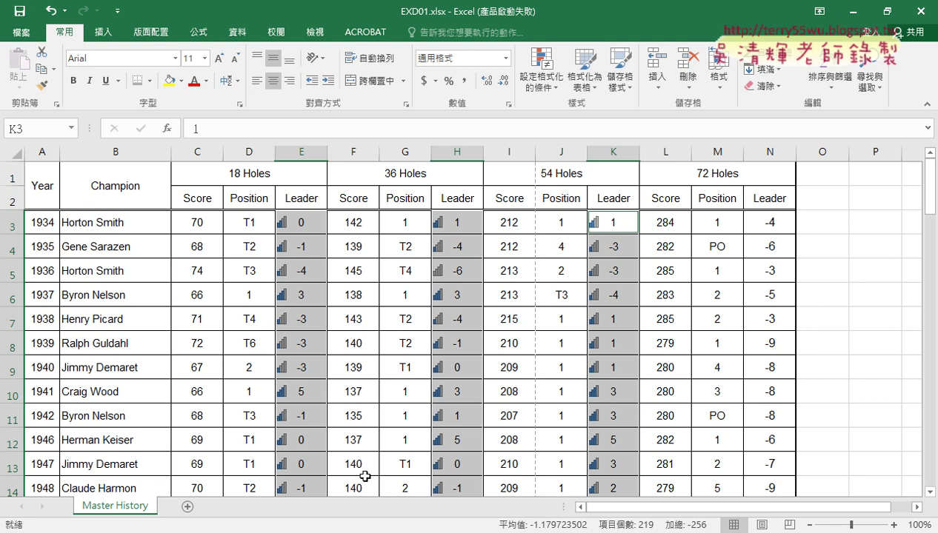
pyautogui.hotkey('alt', 'Tab')
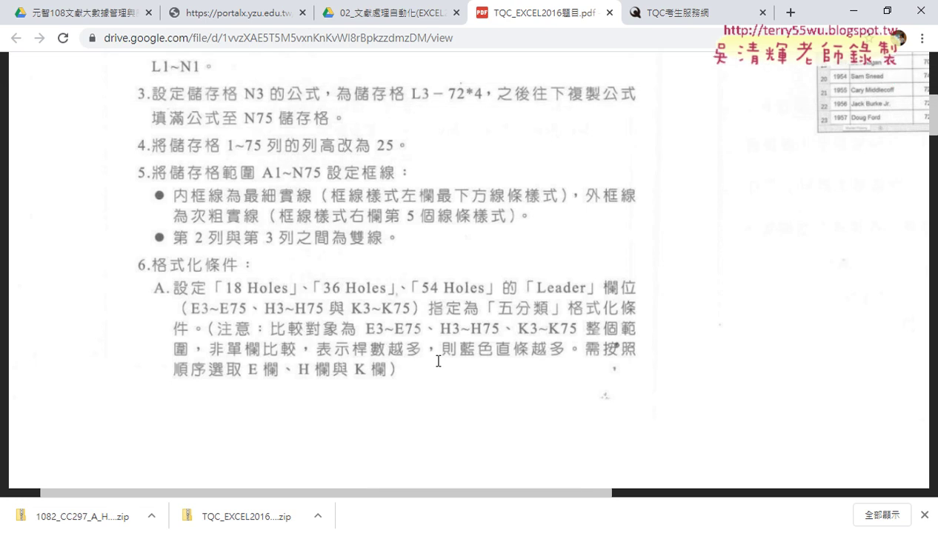
pyautogui.click(853, 11)
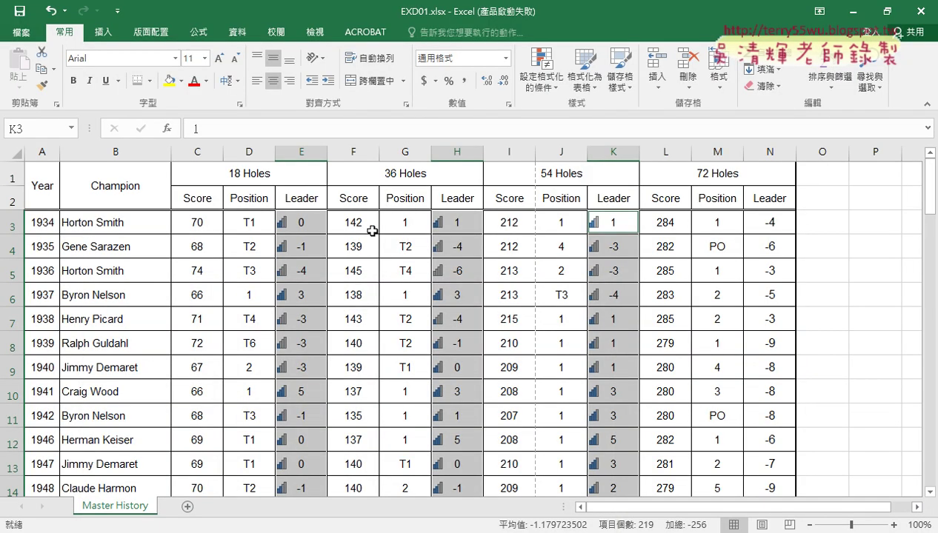
# Step: Reselect E3:E75 and H3:H75 together as one multi-range selection
pyautogui.click(305, 221)
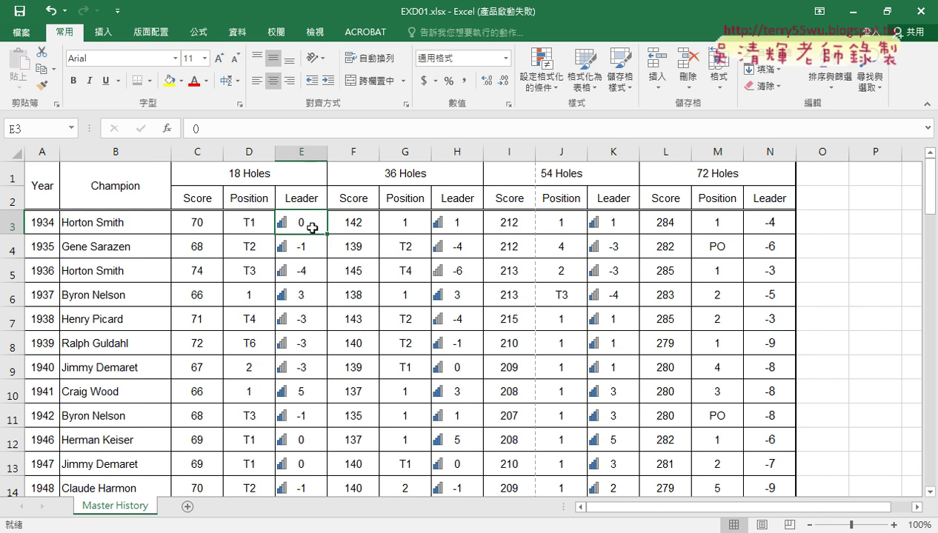
pyautogui.hotkey('ctrl', 'shift', 'Down')
pyautogui.scroll(6, 312, 228)
pyautogui.scroll(4, 312, 228)
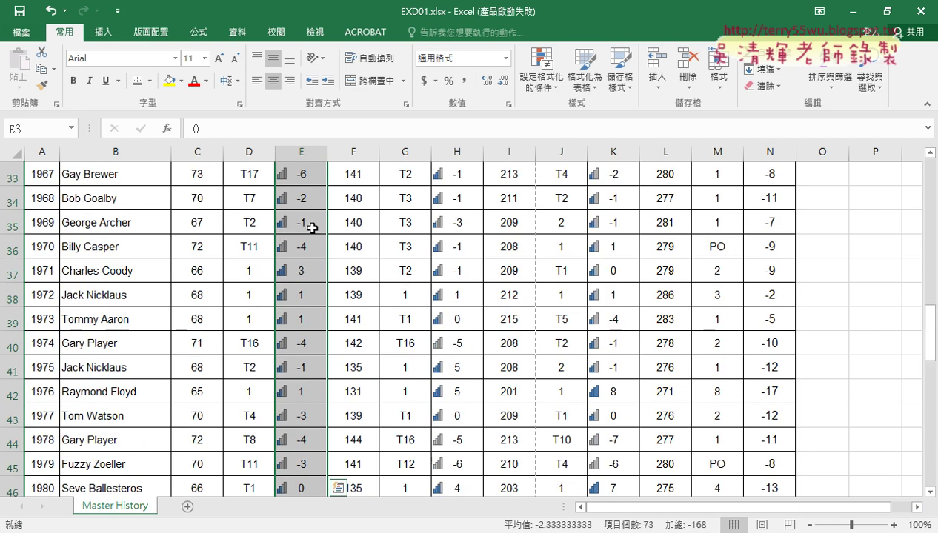
pyautogui.scroll(10, 312, 228)
pyautogui.scroll(2, 312, 227)
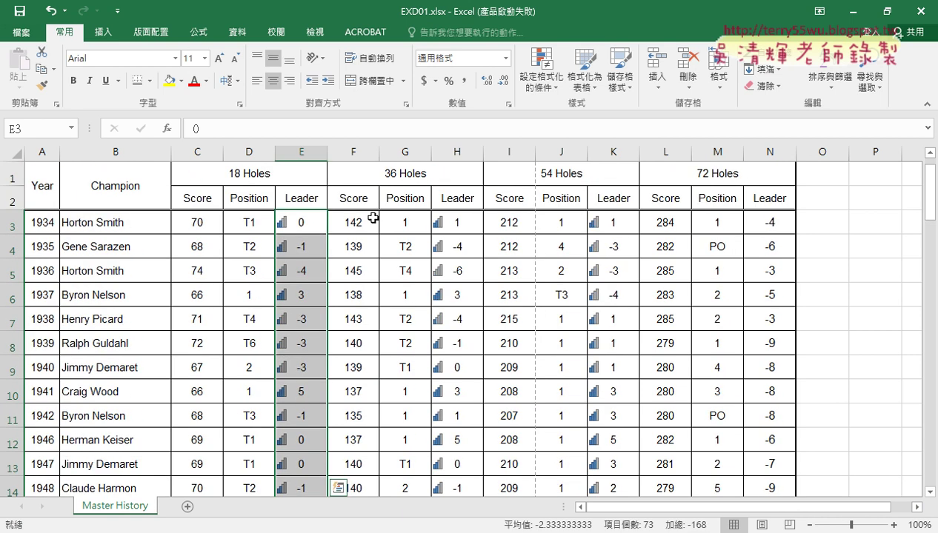
pyautogui.keyDown('ctrl'); pyautogui.click(459, 222); pyautogui.keyUp('ctrl')
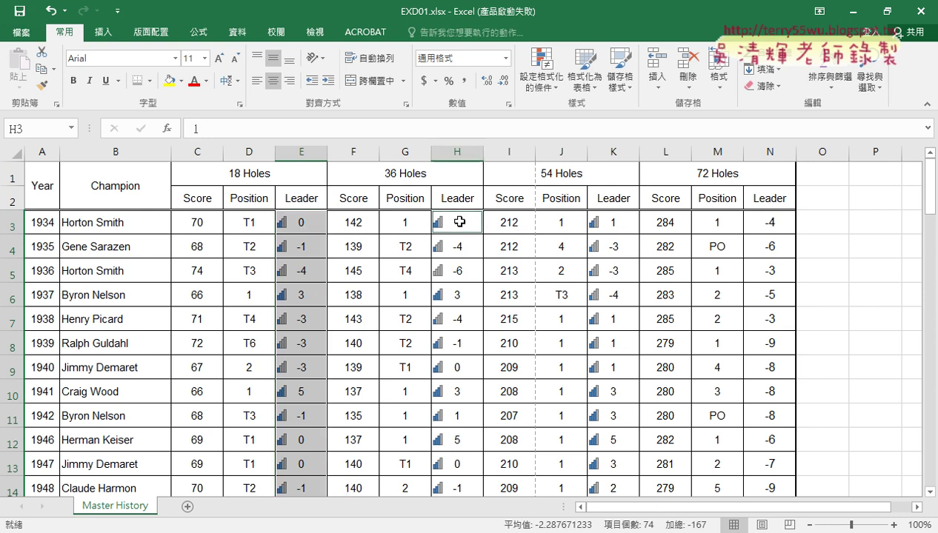
pyautogui.hotkey('ctrl', 'shift', 'Down')
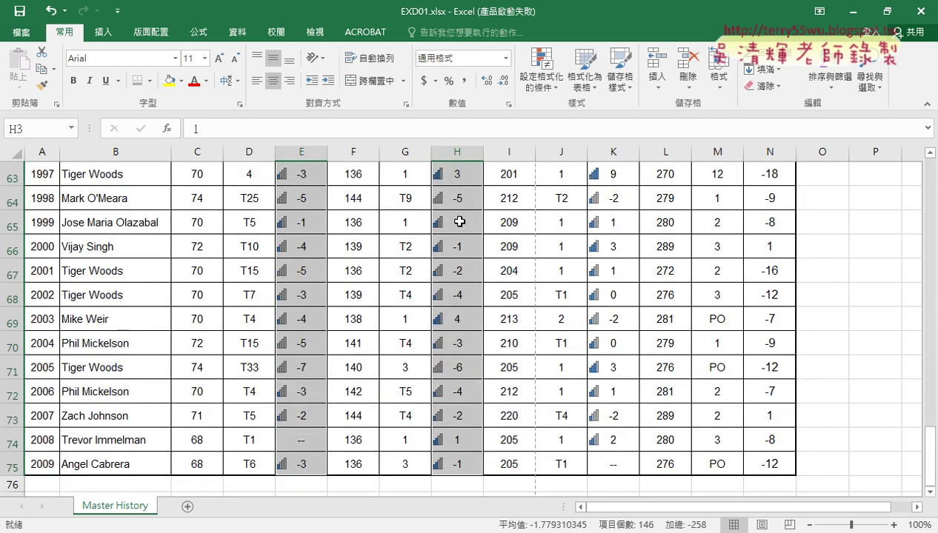